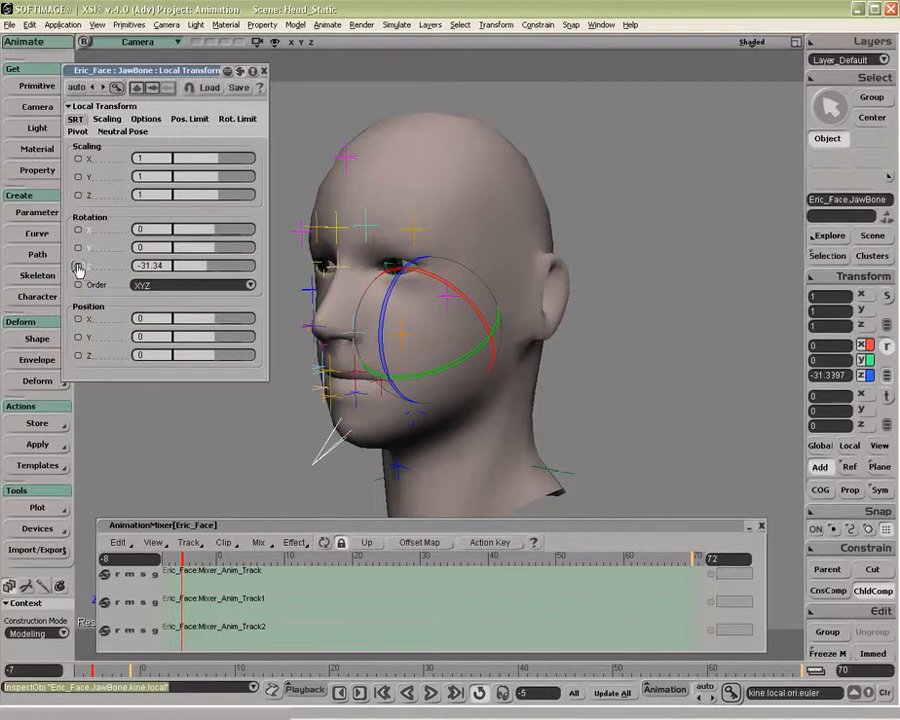
- Drive the jaw bone's local Z rotation with the expression sin(Fc*10) and scrub the timeline to preview the motion
left_click(112, 323)
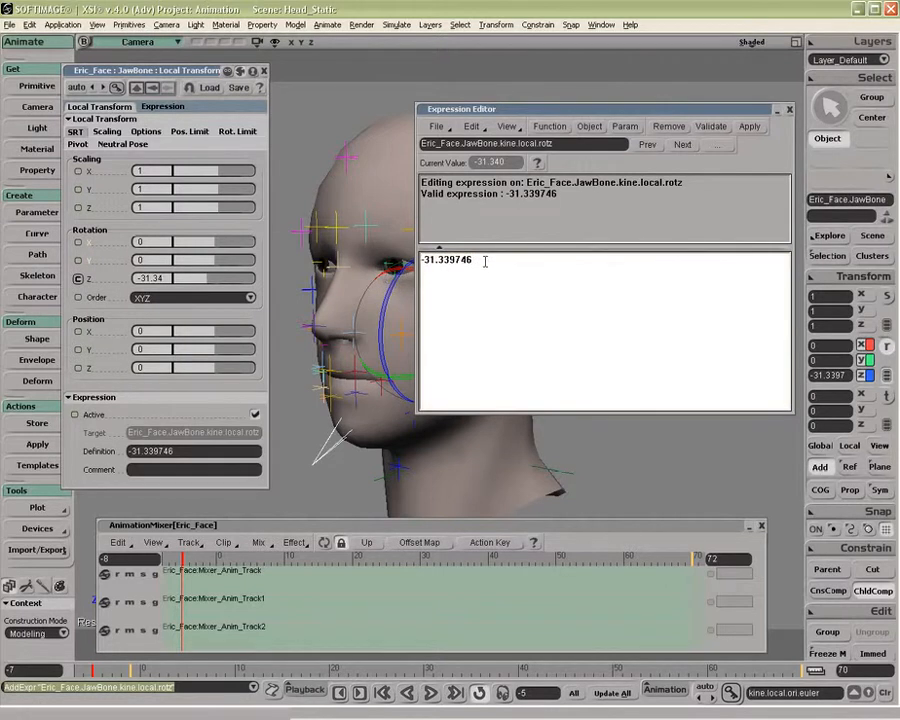
double_click(446, 262)
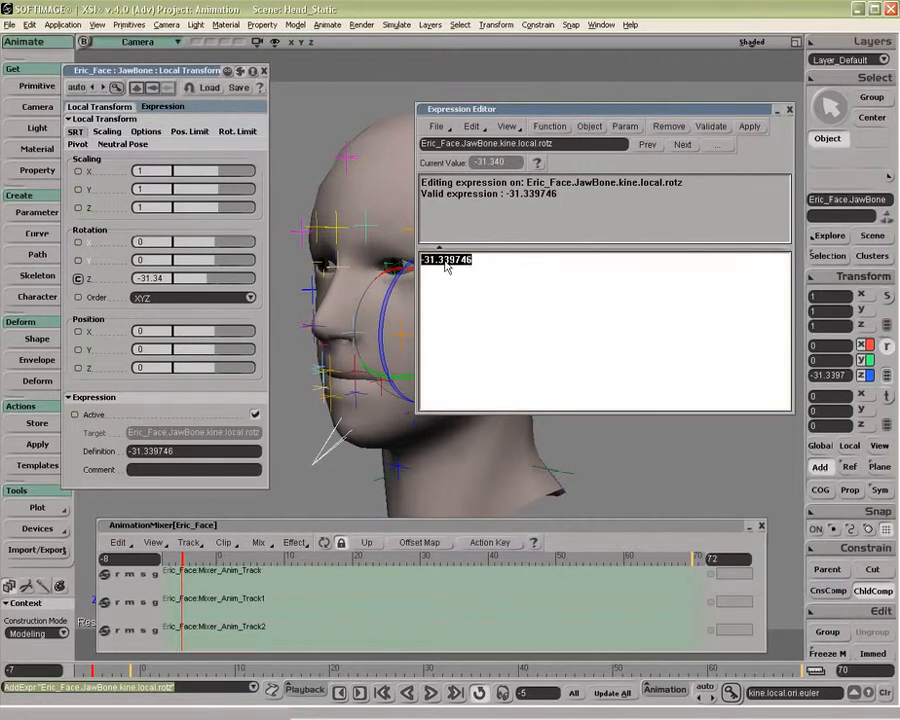
type("sin(Fc*10")
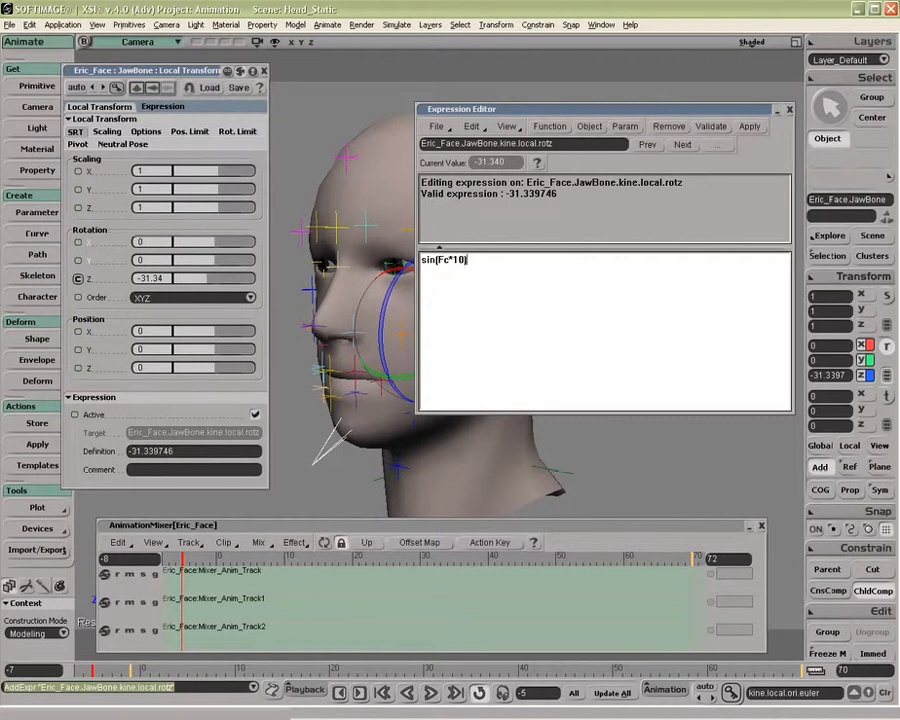
left_click(749, 126)
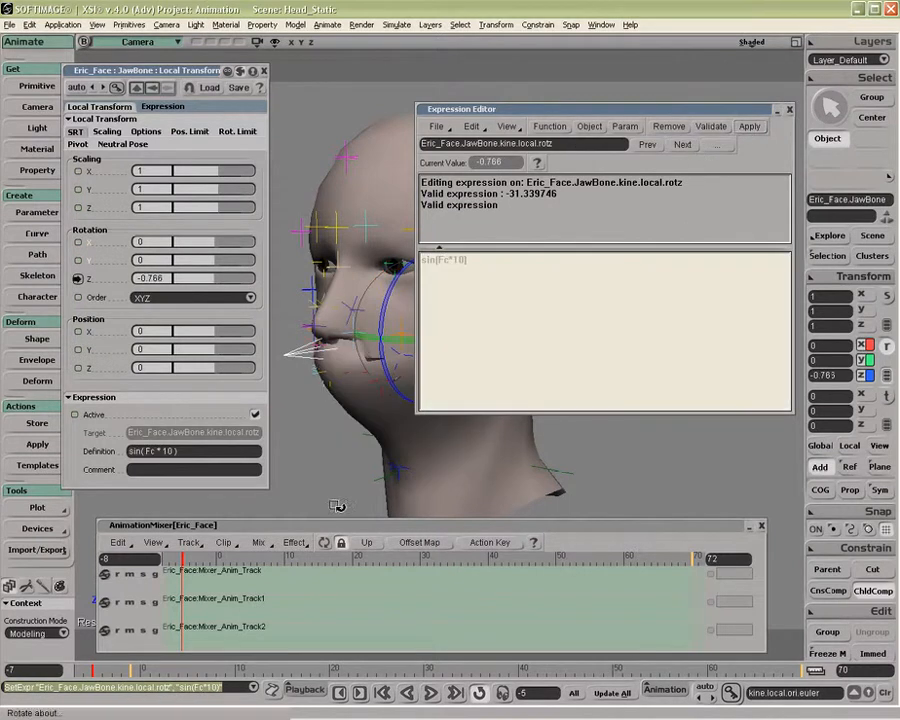
left_click_drag(237, 556, 288, 556)
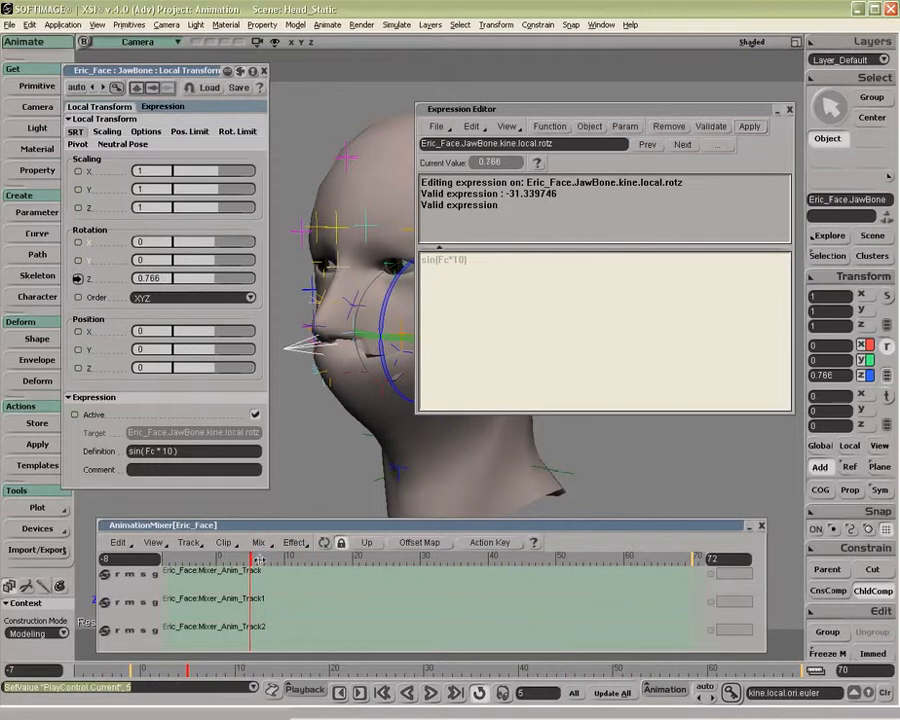
left_click_drag(288, 556, 210, 558)
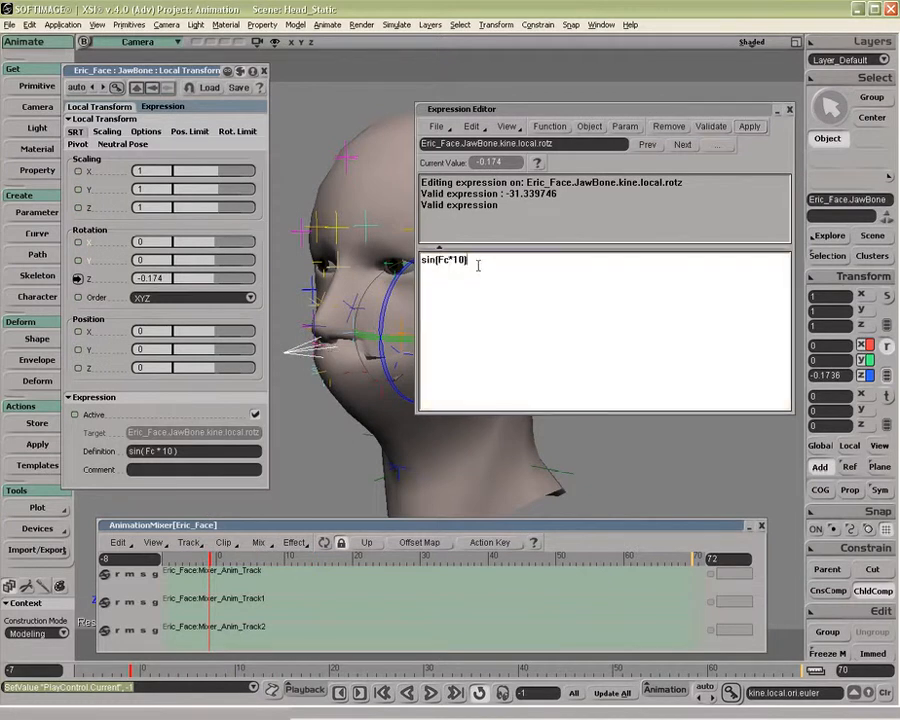
- Show the expression graph, change the jaw's Z rotation expression to sin(Fc*30), and scrub the timeline to check it
left_click(507, 126)
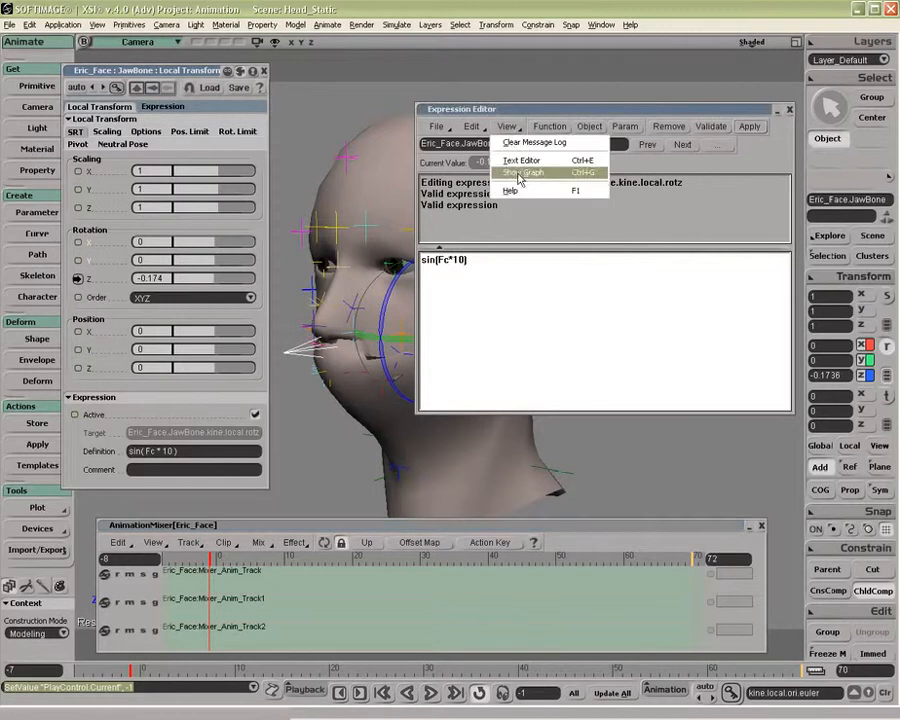
left_click(515, 173)
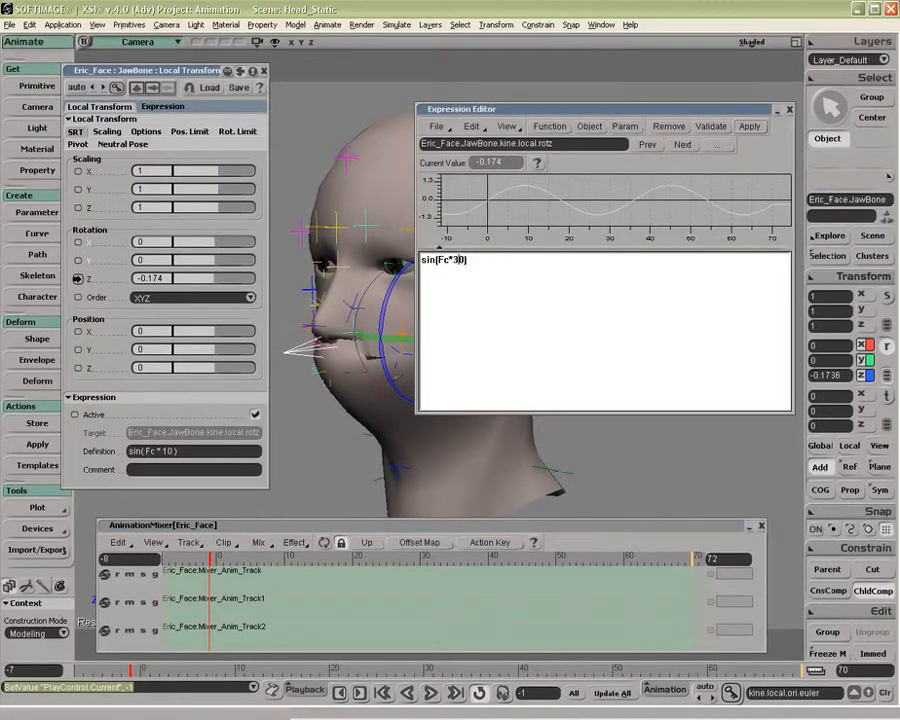
type("3")
left_click(749, 126)
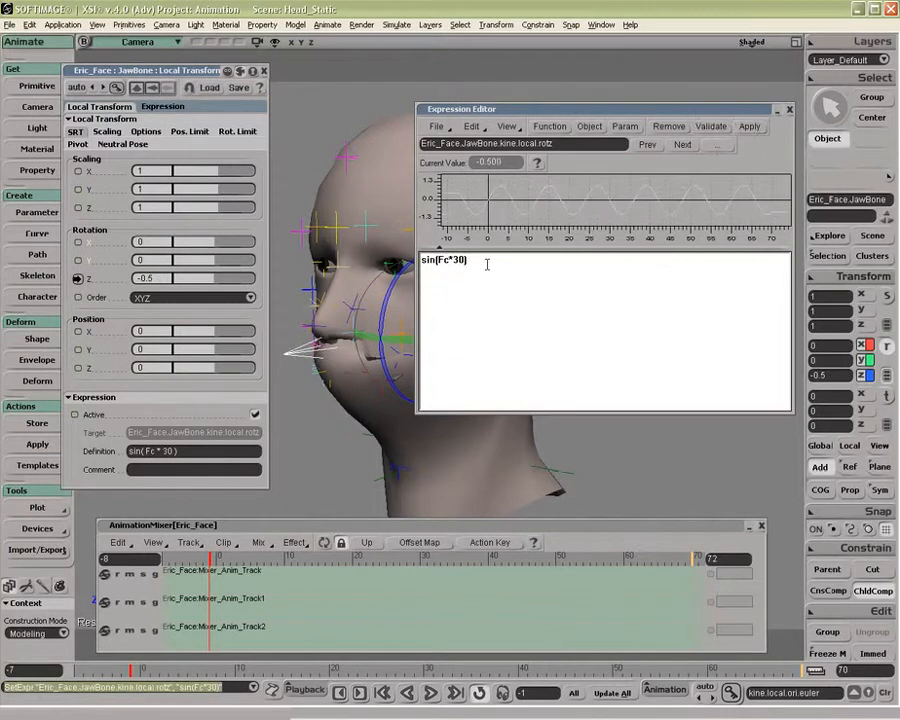
mouse_move(245, 559)
left_mouse_down()
mouse_move(387, 557)
mouse_move(257, 557)
left_mouse_up()
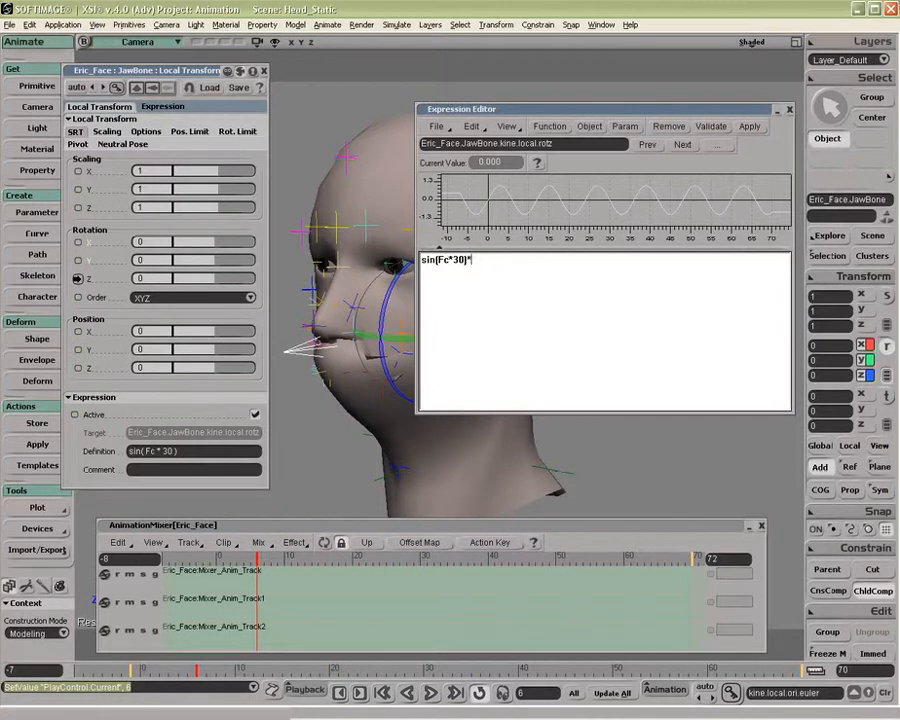
- Scale and offset the jaw's Z rotation expression to sin(Fc*30)*10+(-40), scrubbing the timeline to check the mouth movement
left_click(749, 126)
left_click_drag(257, 559, 375, 557)
left_click(466, 284)
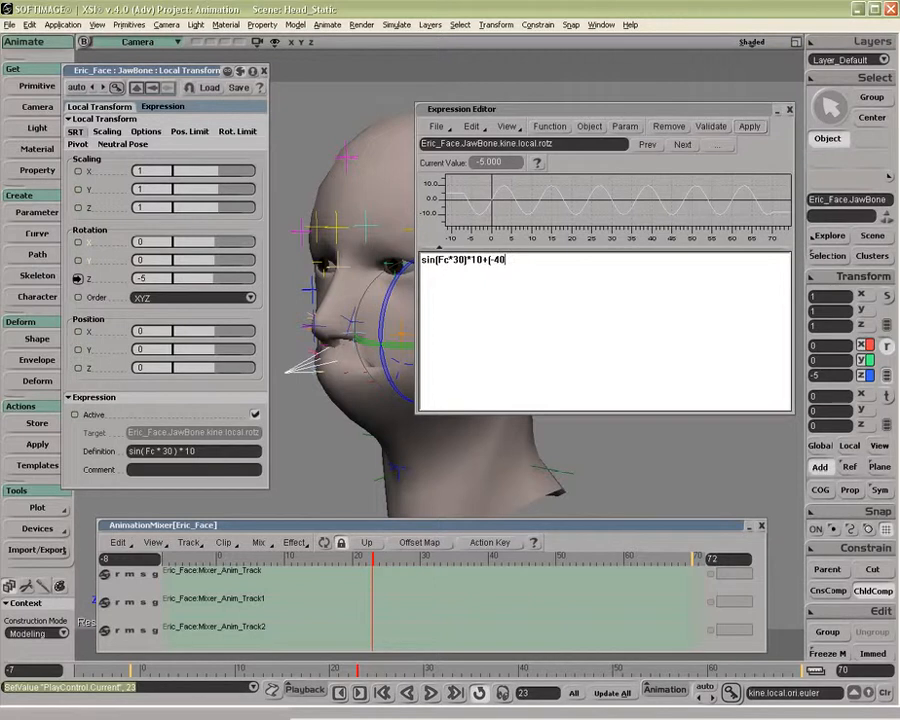
left_click(749, 126)
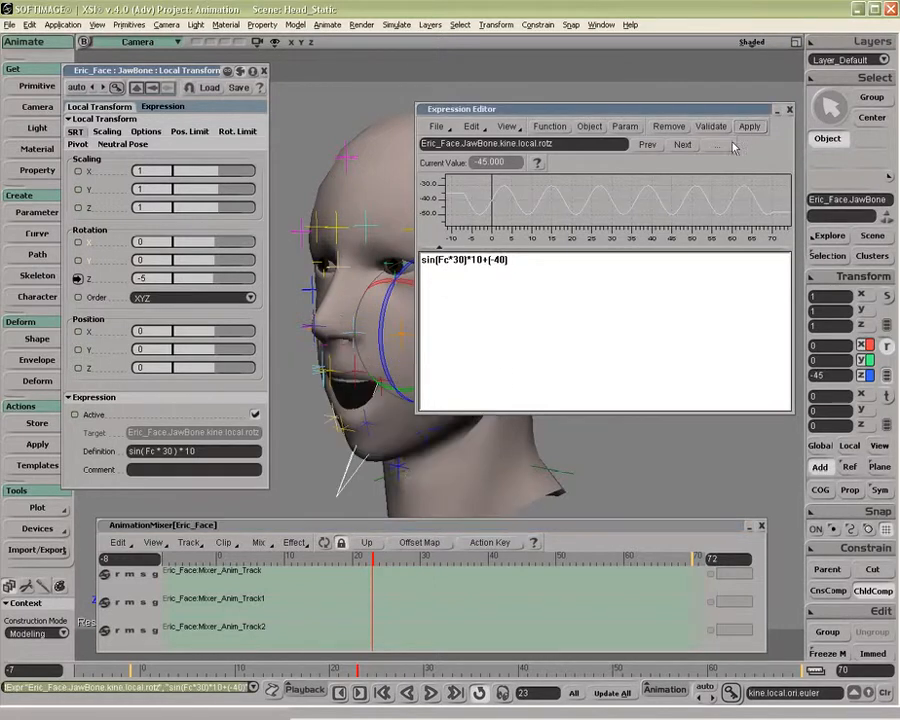
left_click_drag(370, 562, 237, 562)
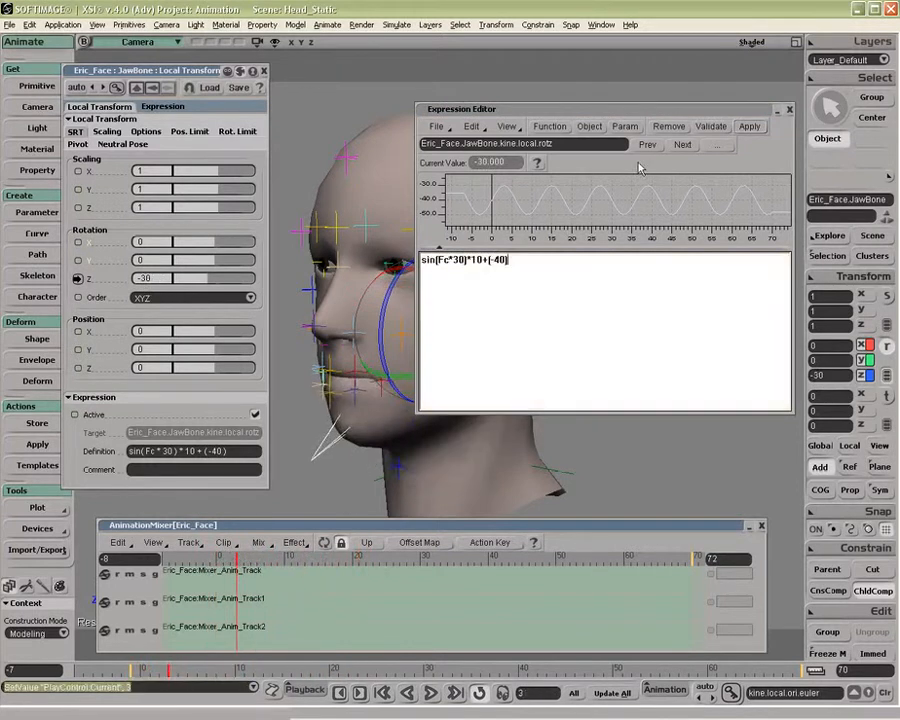
- Close the expression editor and the transform properties, play back the jaw animation, and return to frame 1
left_click(789, 109)
left_click(263, 73)
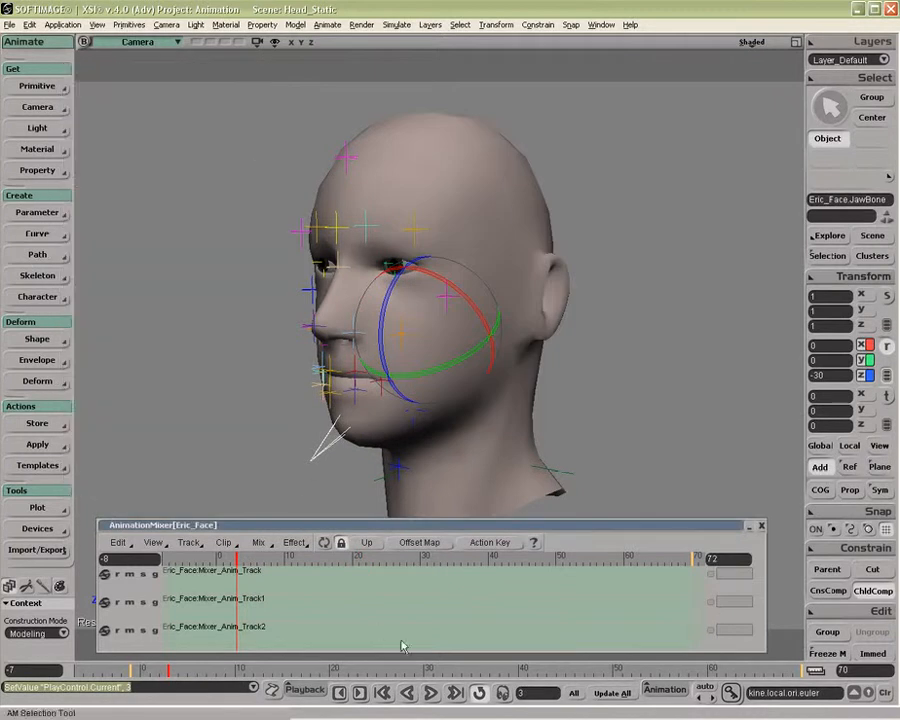
left_click(431, 693)
left_click(433, 694)
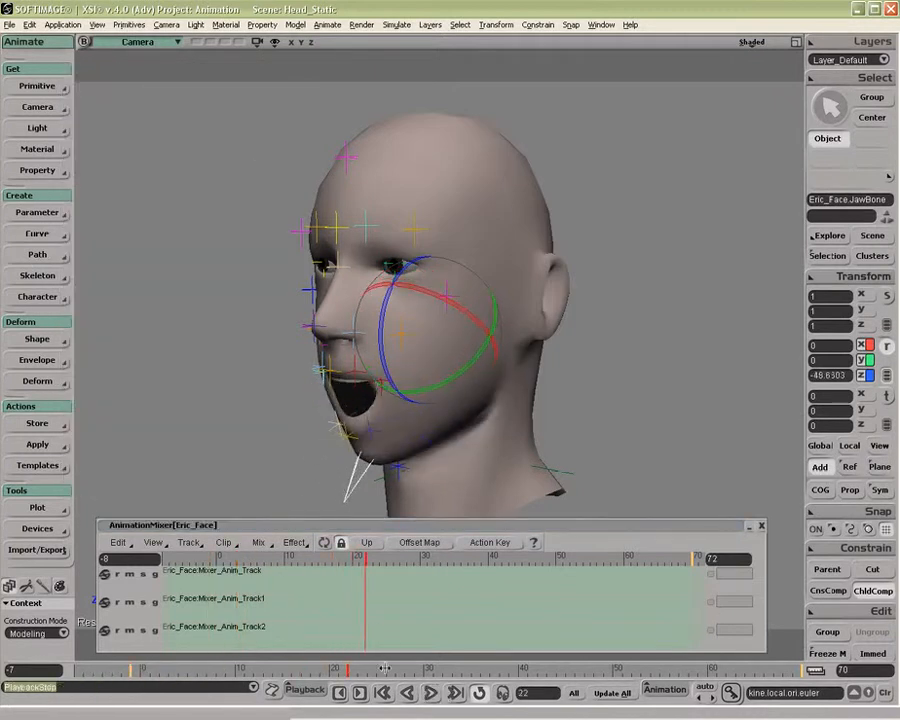
left_click_drag(348, 667, 145, 667)
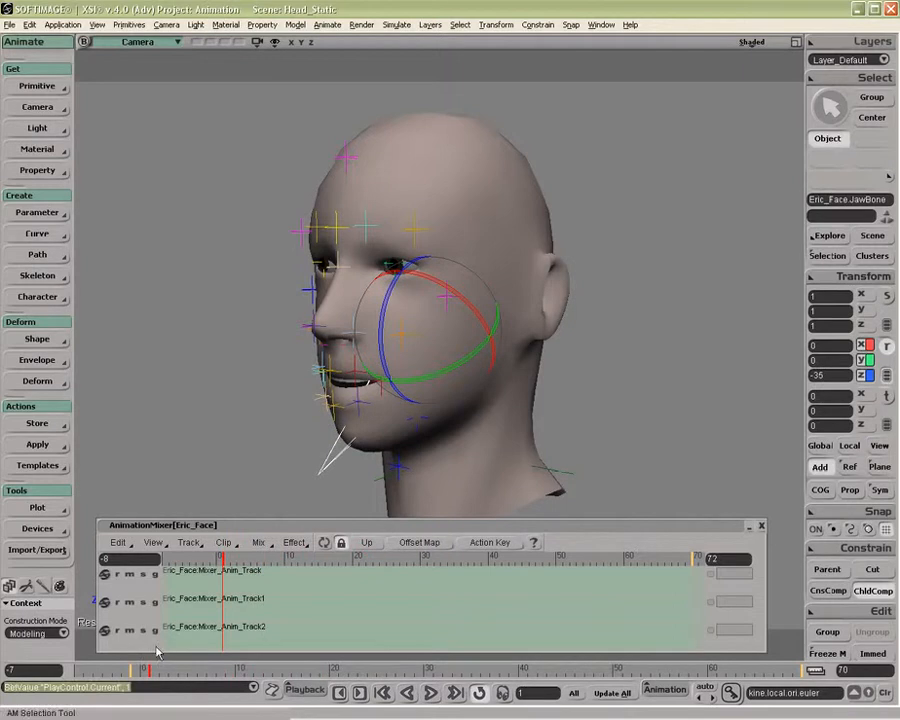
- Open the jaw bone's local transform properties and mark only its Z rotation parameter
left_click(38, 425)
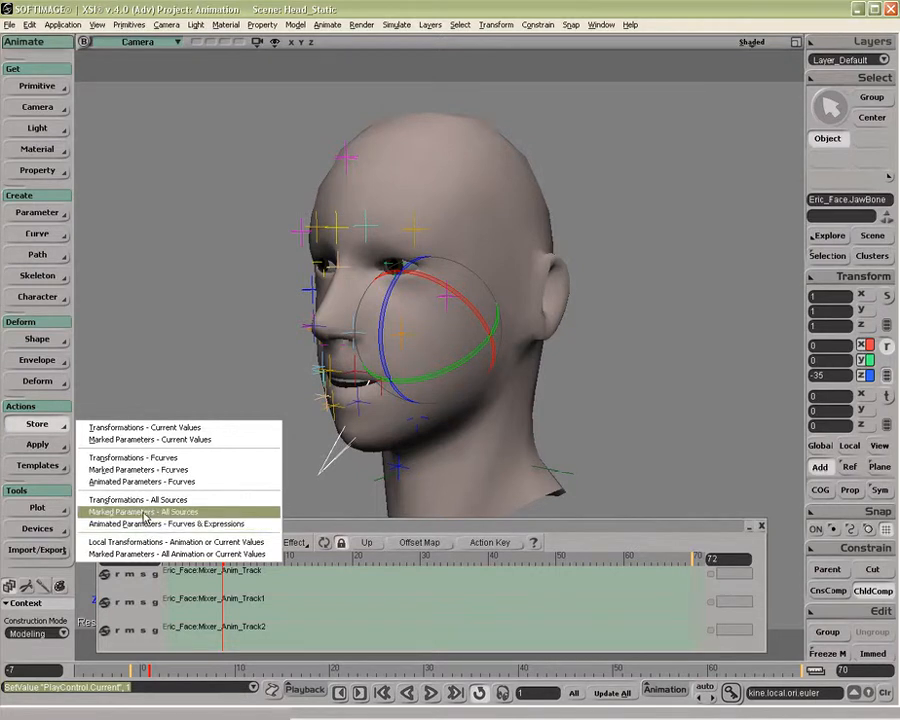
left_click(178, 378)
key("ctrl+k")
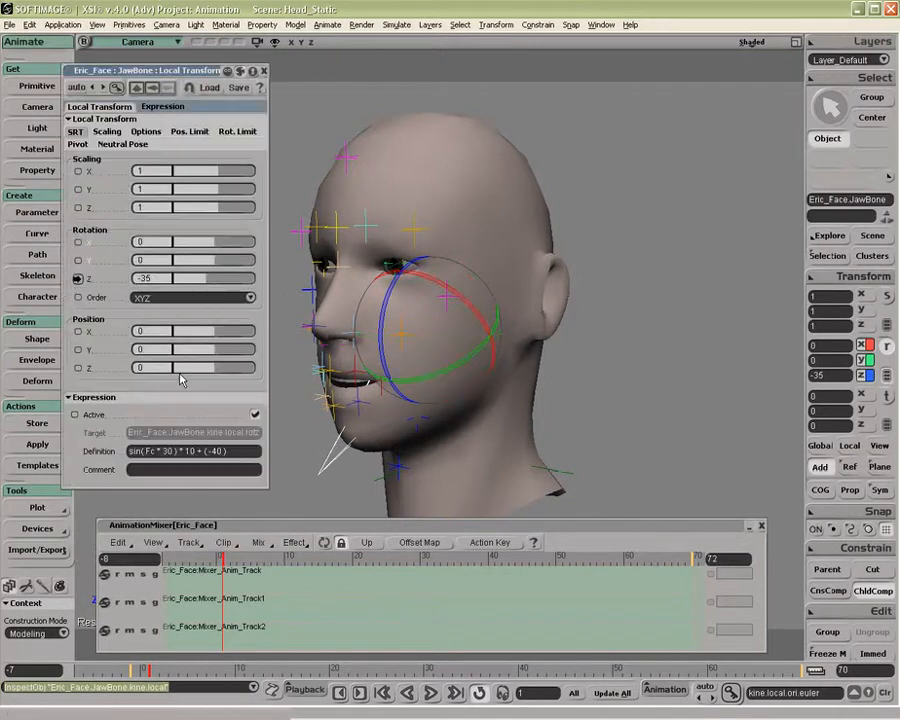
left_click(90, 280)
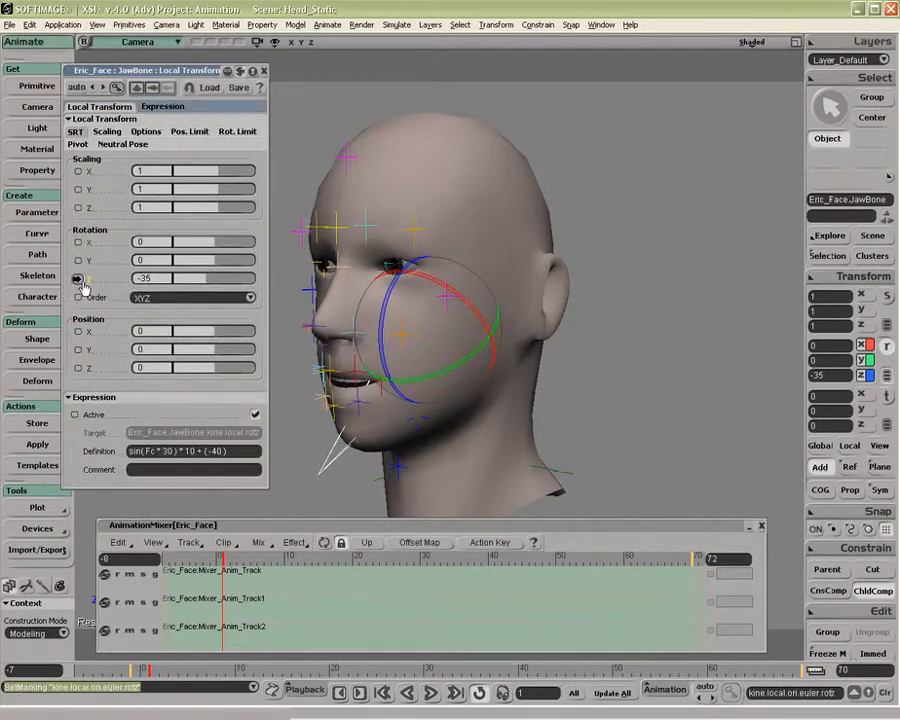
left_click(868, 376)
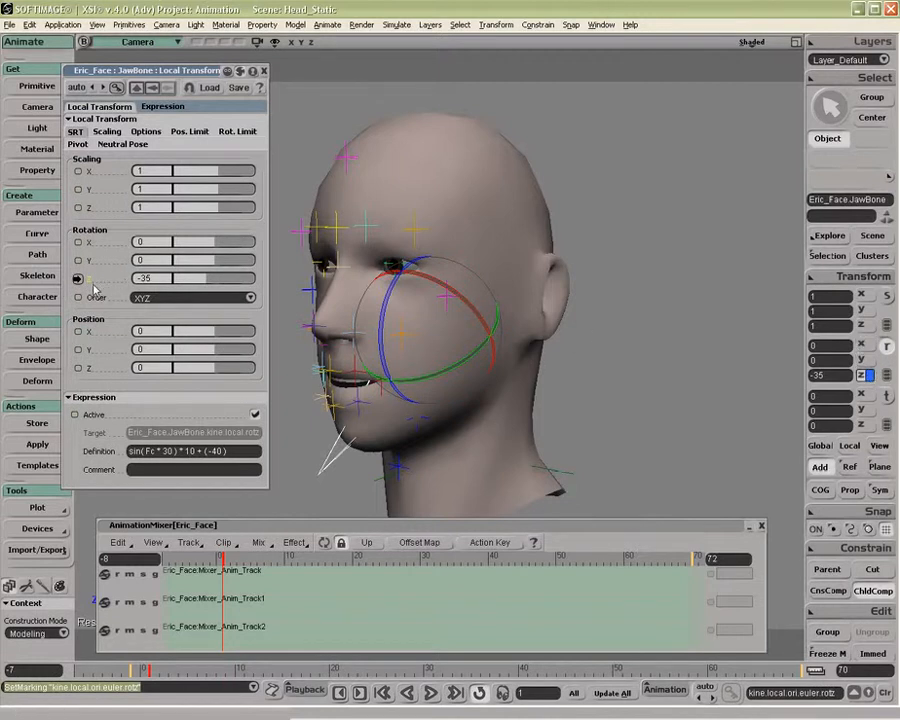
- Store all sources of the marked parameter as action Talking, in 1, out 60, clip offset 1, removing the original animation
left_click(34, 425)
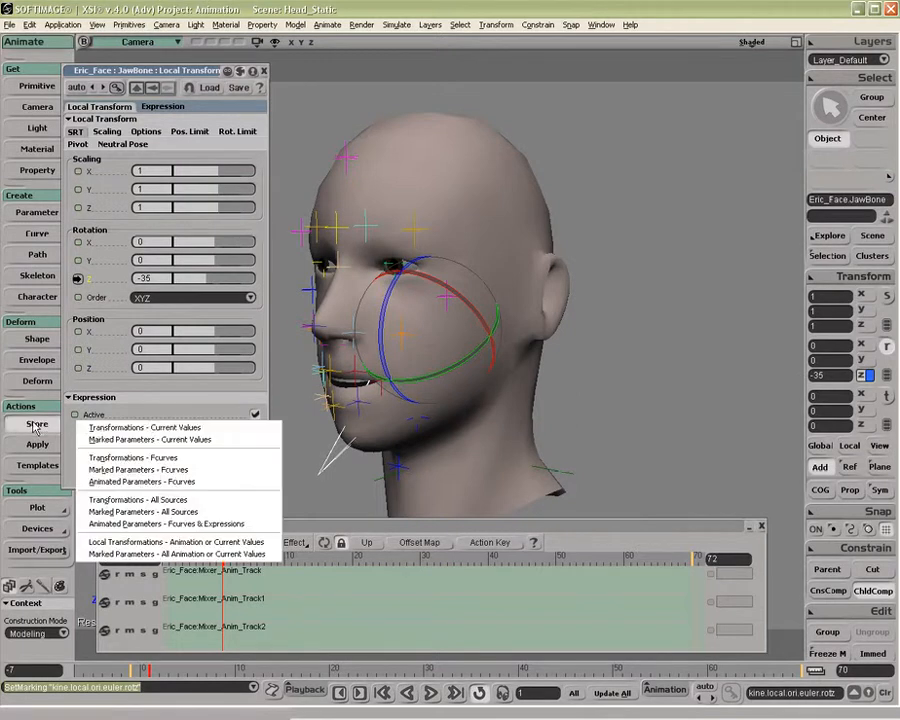
left_click(124, 515)
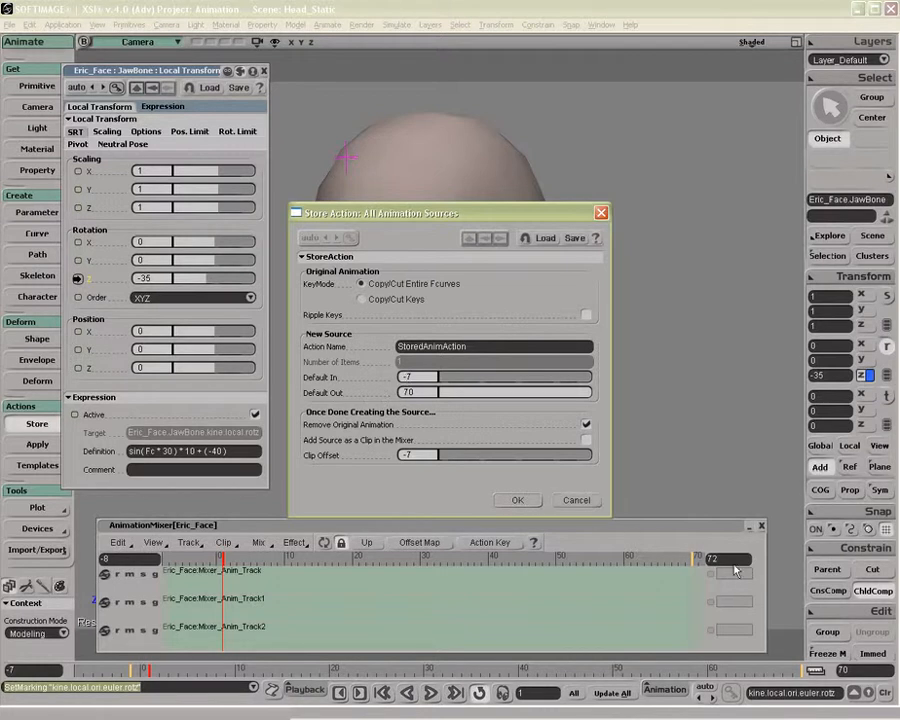
double_click(430, 377)
type("1")
key("Tab")
double_click(466, 347)
type("1")
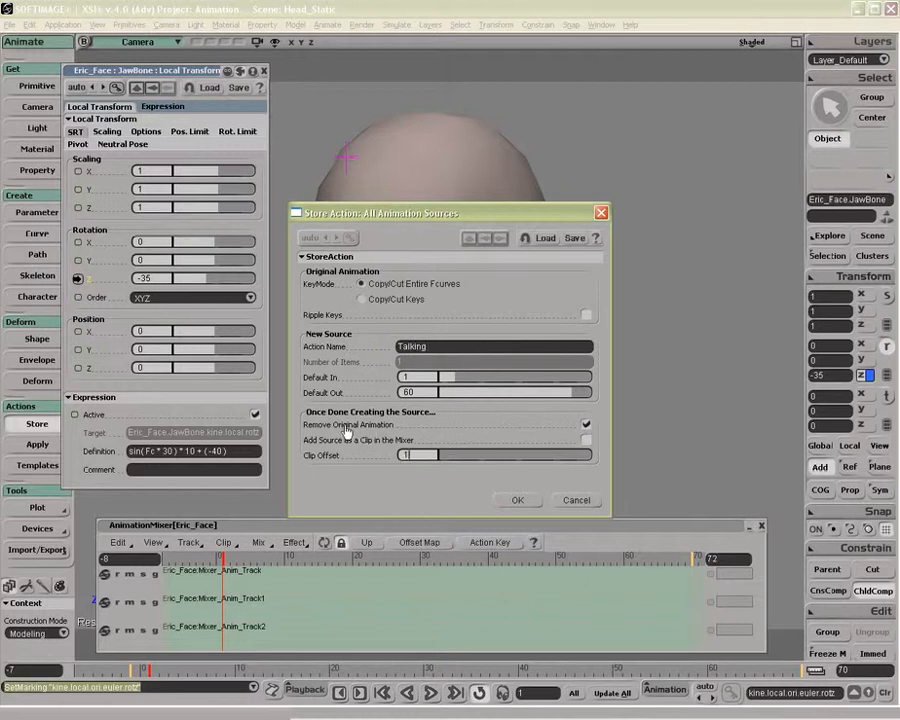
left_click_drag(430, 218, 461, 175)
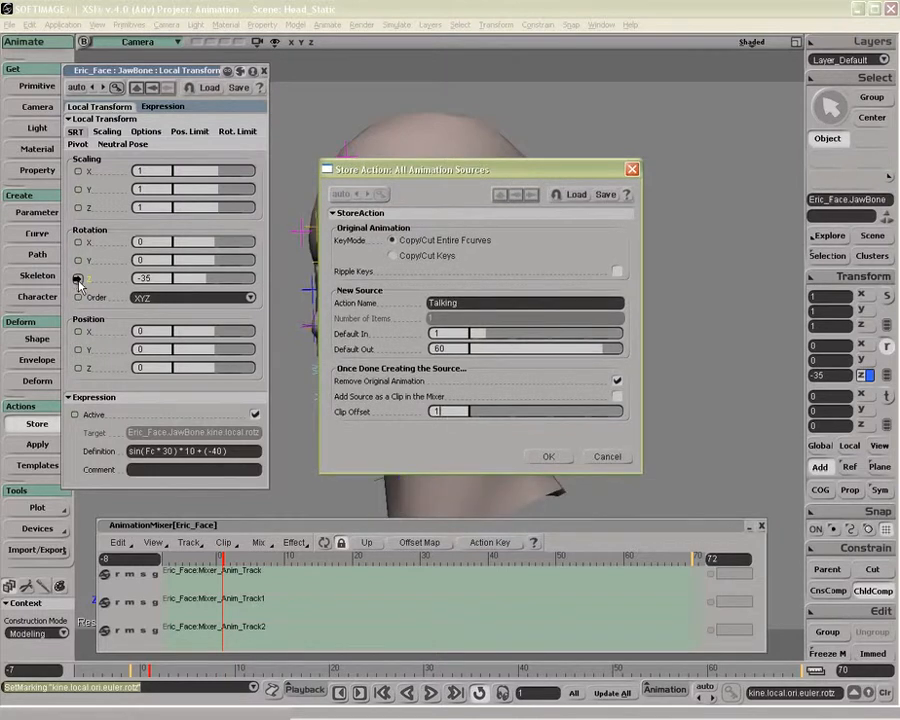
left_click(545, 457)
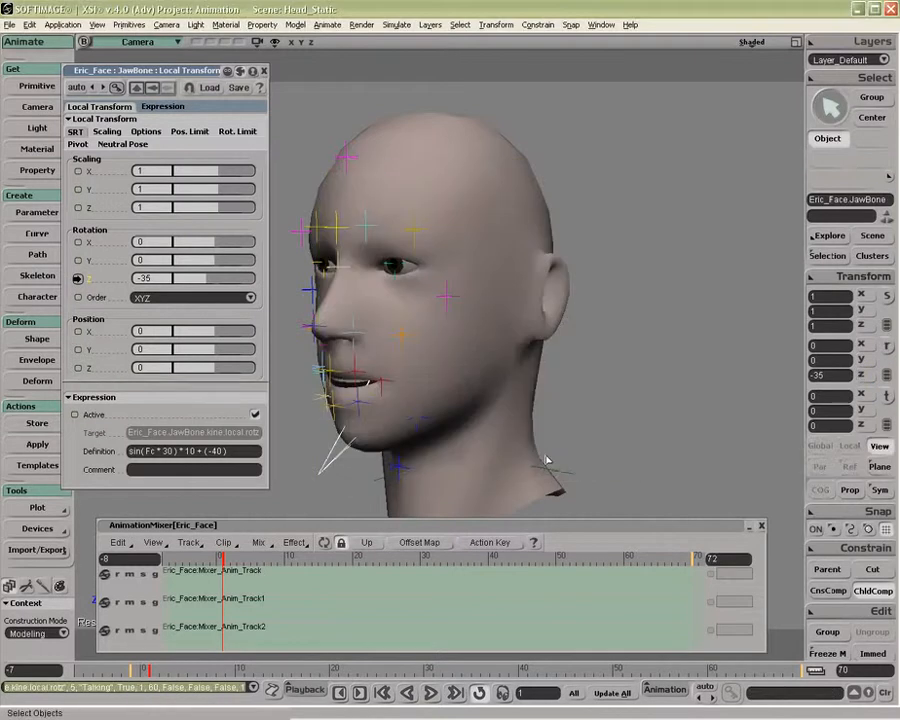
- Set the jaw's Z rotation to about -37.2, add the Talking action as a clip at frame 5 on the first mixer track, and preview it
left_click_drag(211, 272, 205, 272)
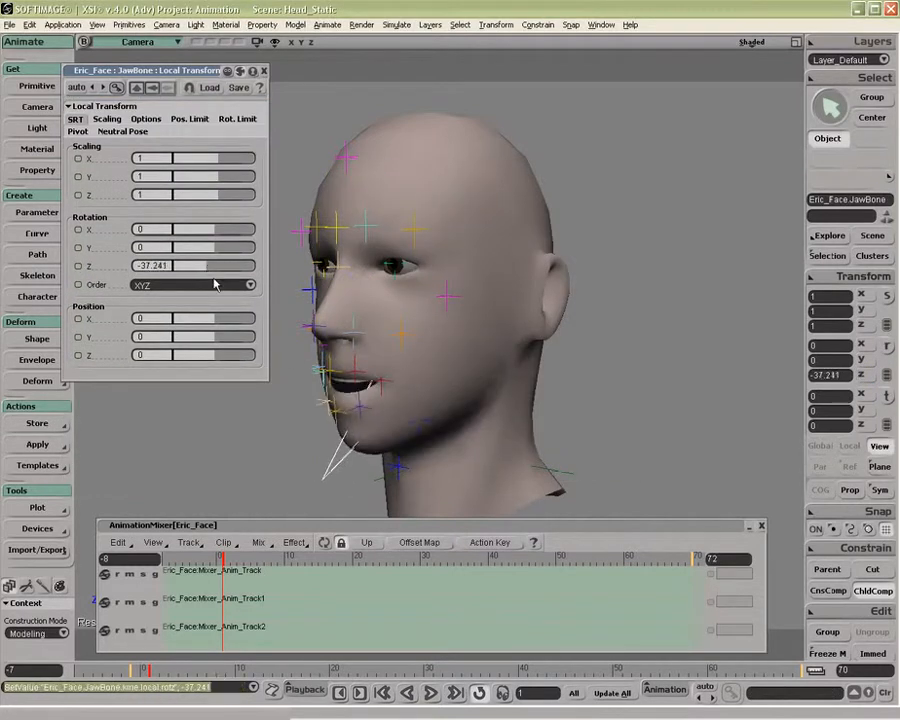
right_click(250, 582)
left_click(290, 428)
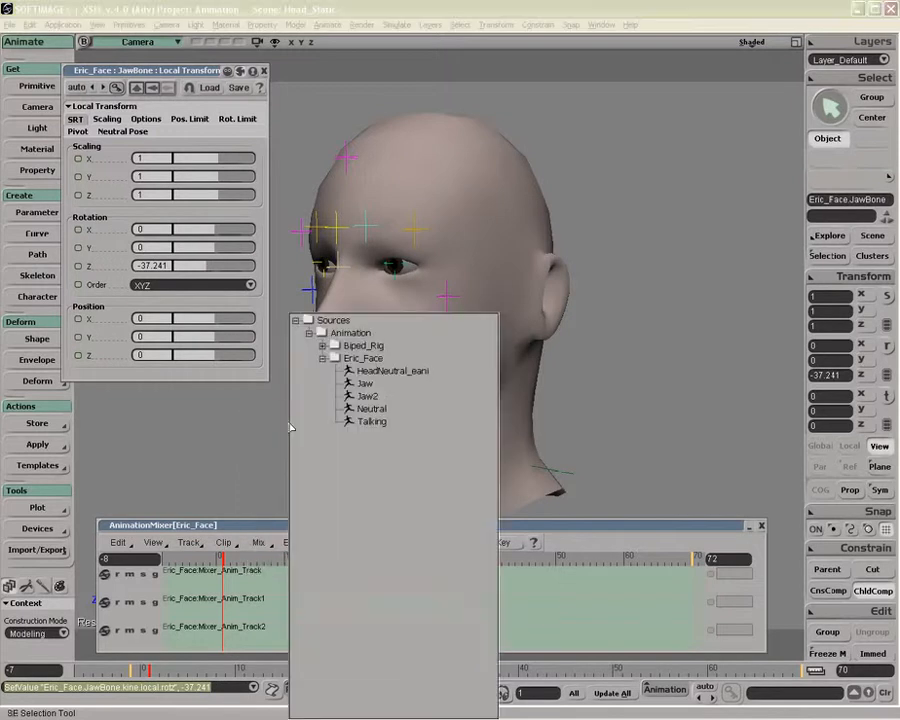
left_click(372, 422)
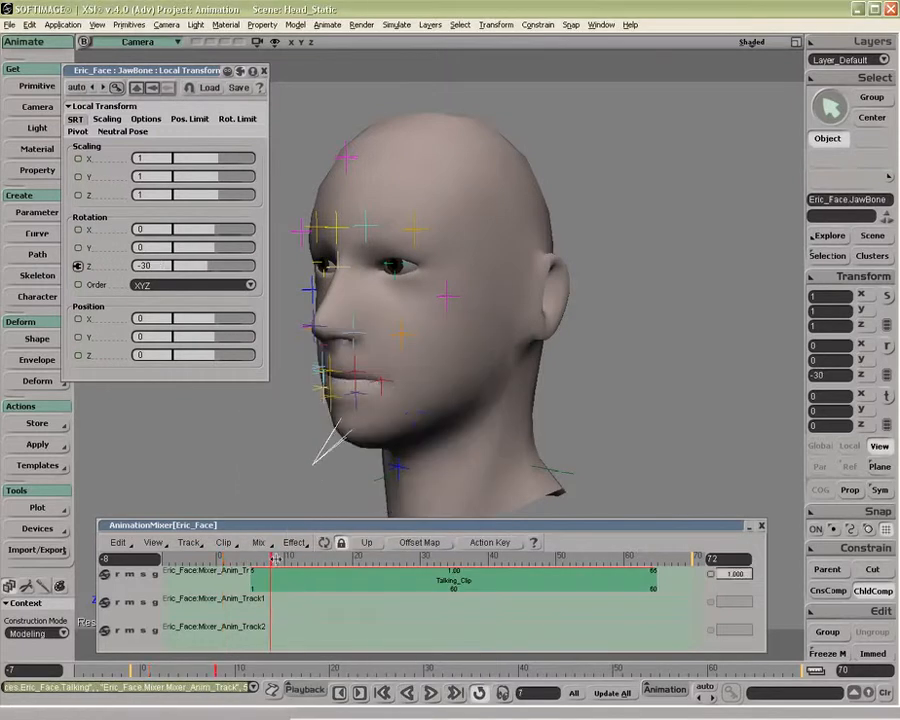
mouse_move(331, 558)
left_mouse_down()
mouse_move(381, 553)
mouse_move(307, 556)
left_mouse_up()
- Inspect the source of the Talking clip to review its stored jaw rotation expression, and close it
right_click(403, 578)
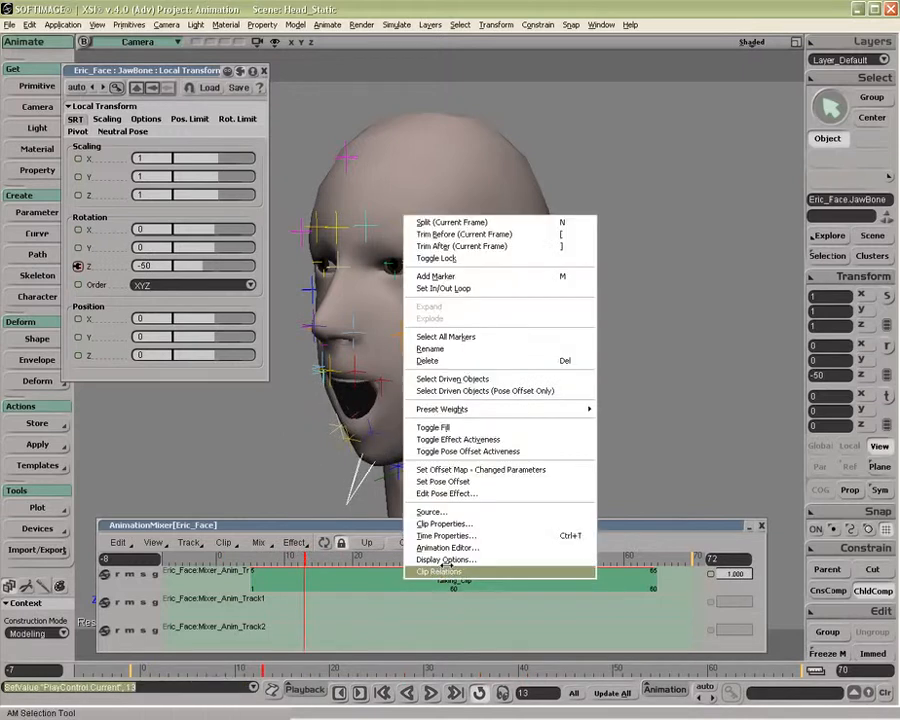
left_click(449, 511)
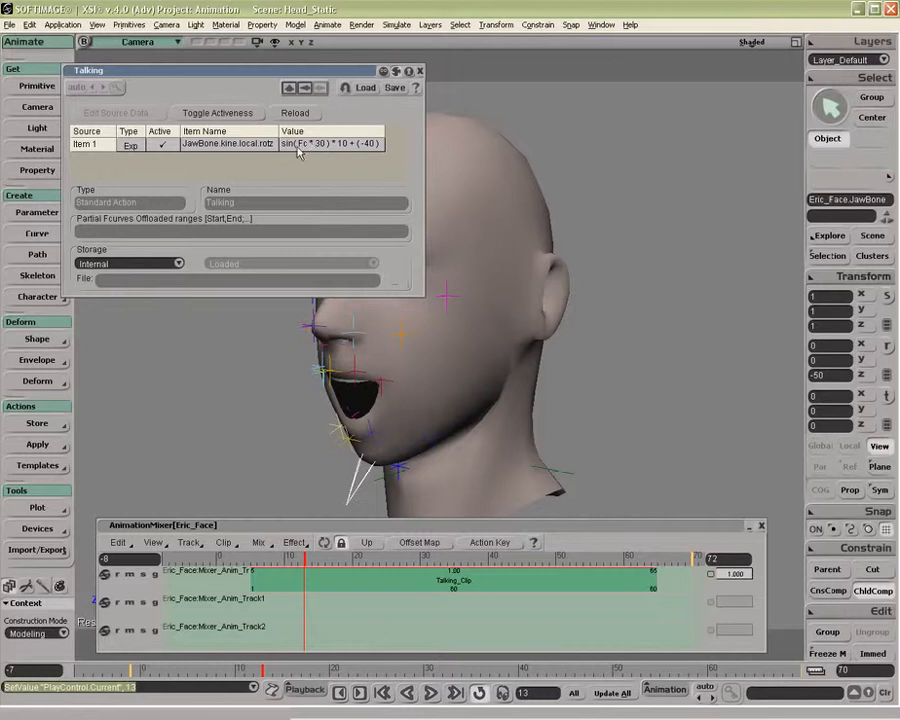
left_click(420, 71)
- Rotate the jaw bone into a wide-open mouth pose, about 2.05 in Y and -64.34 in Z
key("c")
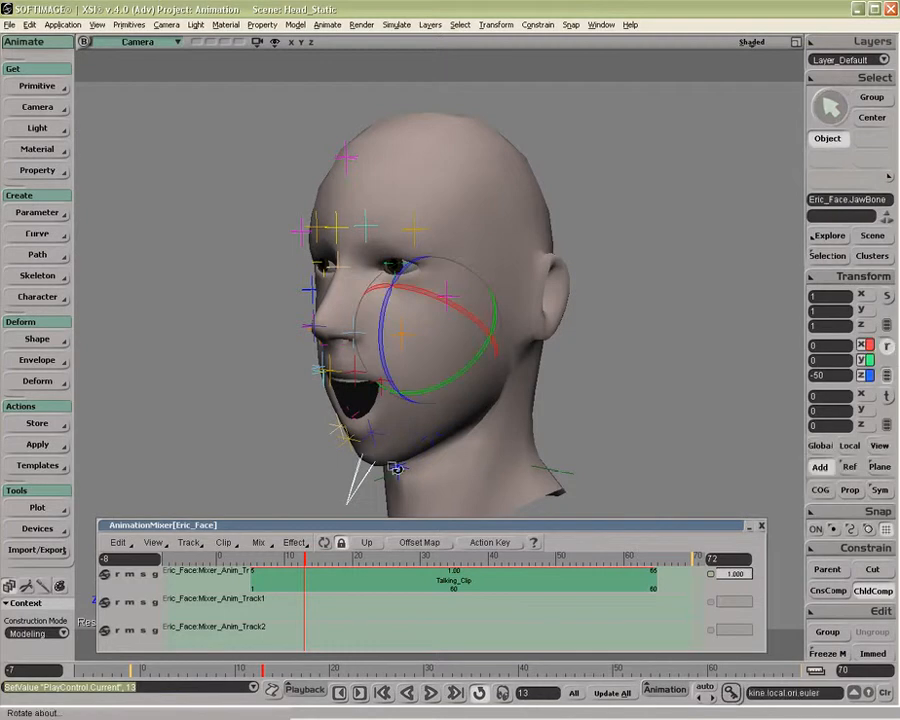
left_click_drag(387, 358, 388, 346)
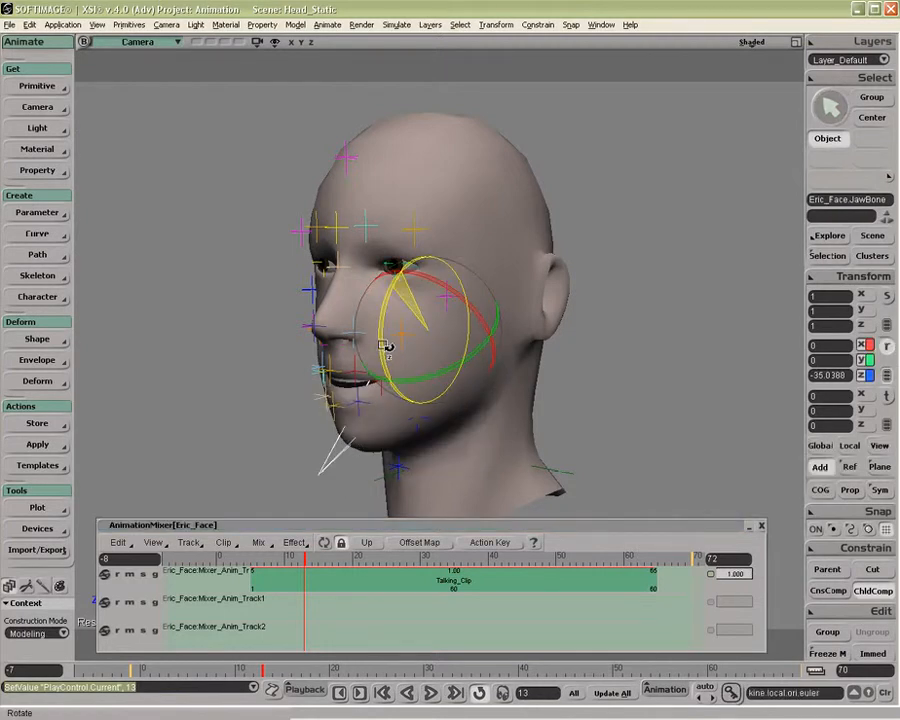
mouse_move(393, 381)
left_mouse_down()
mouse_move(408, 377)
mouse_move(378, 392)
mouse_move(401, 385)
mouse_move(386, 374)
mouse_move(382, 388)
left_mouse_up()
- Store the current values of the jaw's marked parameters as an action named Big, with default in 1 and out 5
left_click(35, 425)
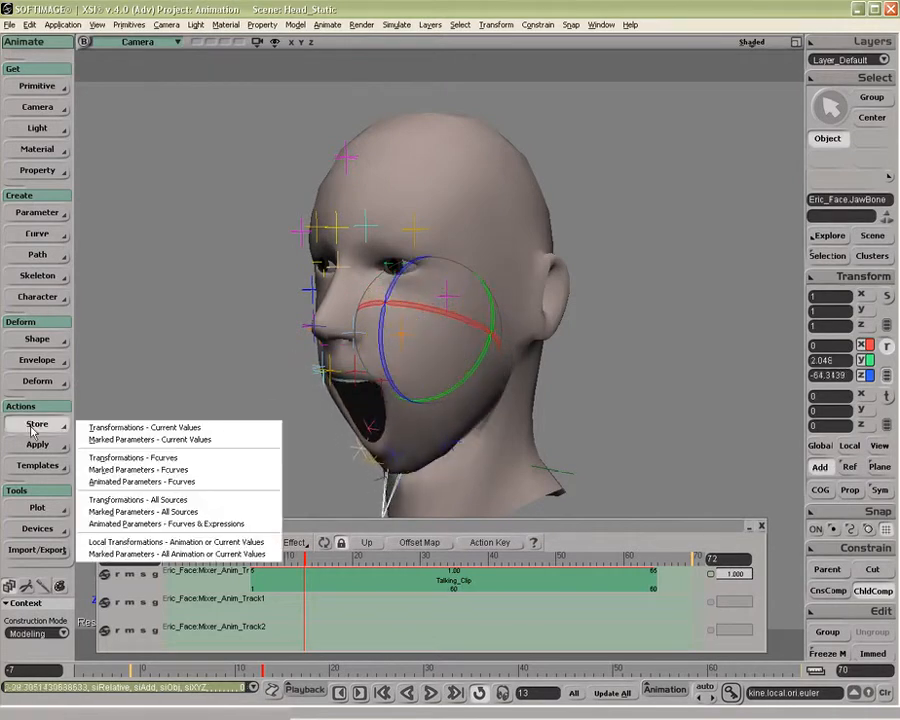
left_click(120, 441)
left_click(475, 285)
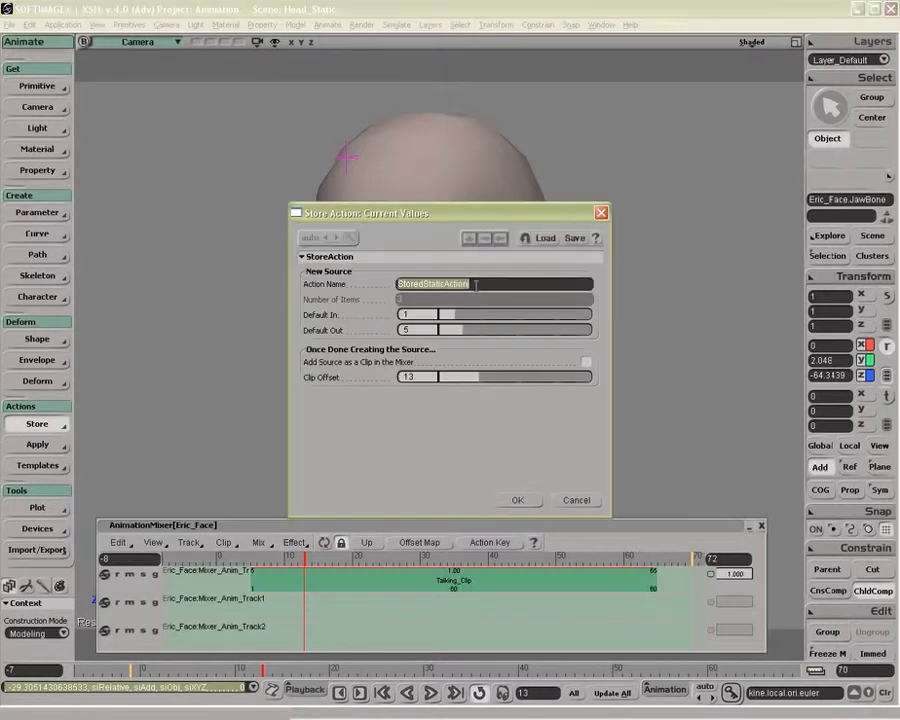
type("Big")
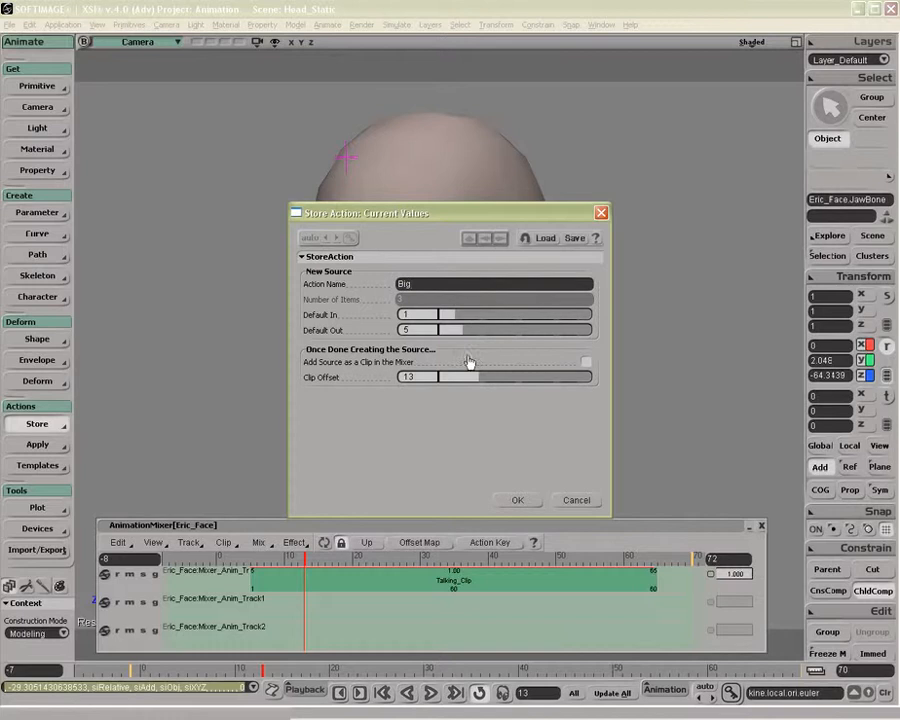
left_click(515, 499)
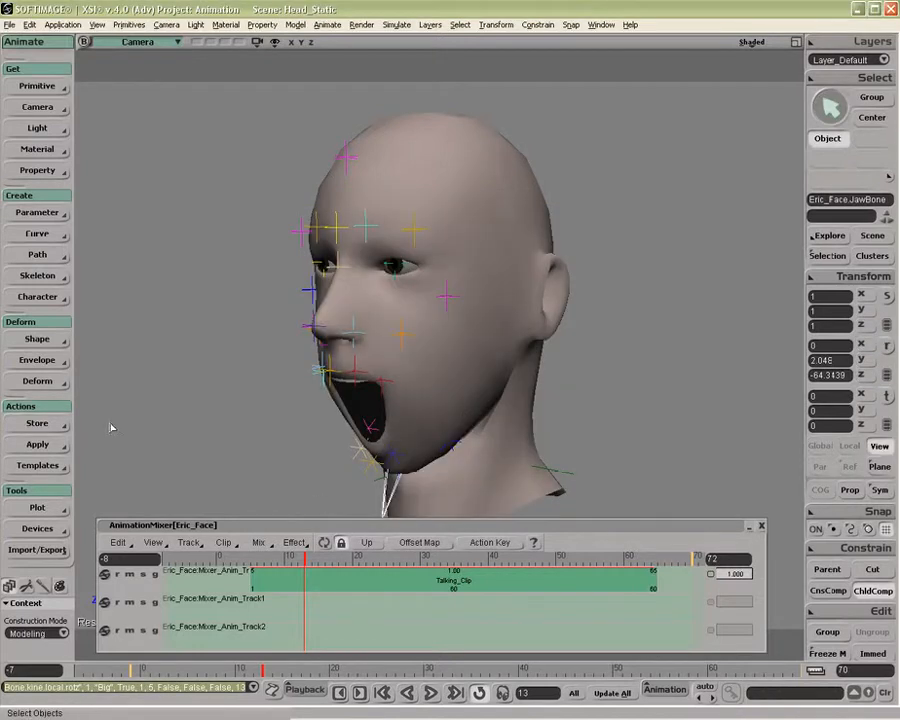
- Insert the Big action as a clip on the second mixer track, stretch it over frames 5 to 65, and preview the mix
right_click(313, 606)
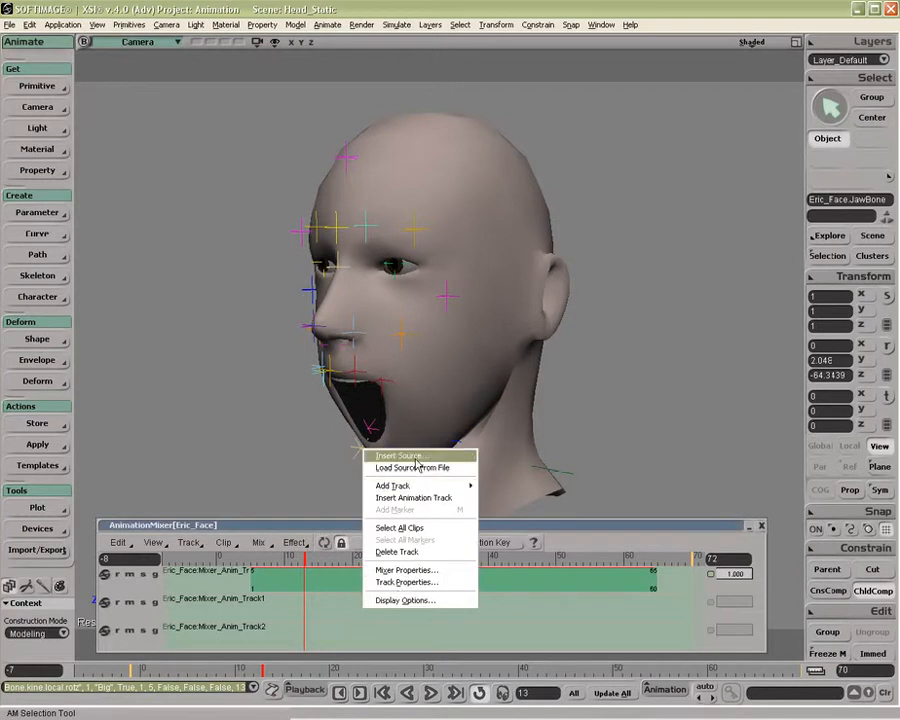
left_click(356, 454)
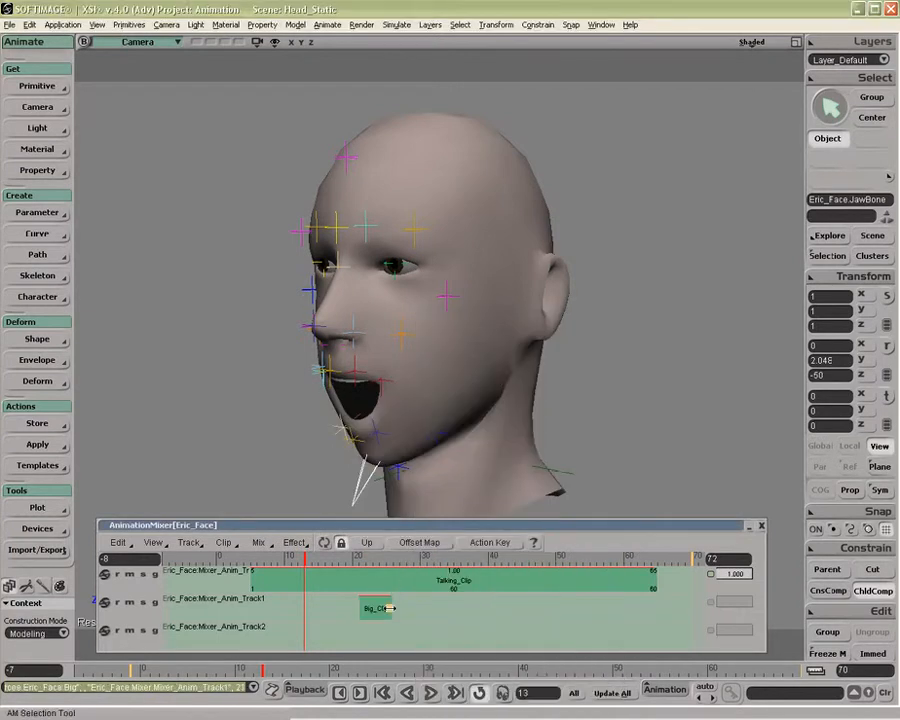
left_click_drag(398, 603, 480, 603)
left_click_drag(350, 556, 655, 603)
left_click_drag(362, 601, 254, 601)
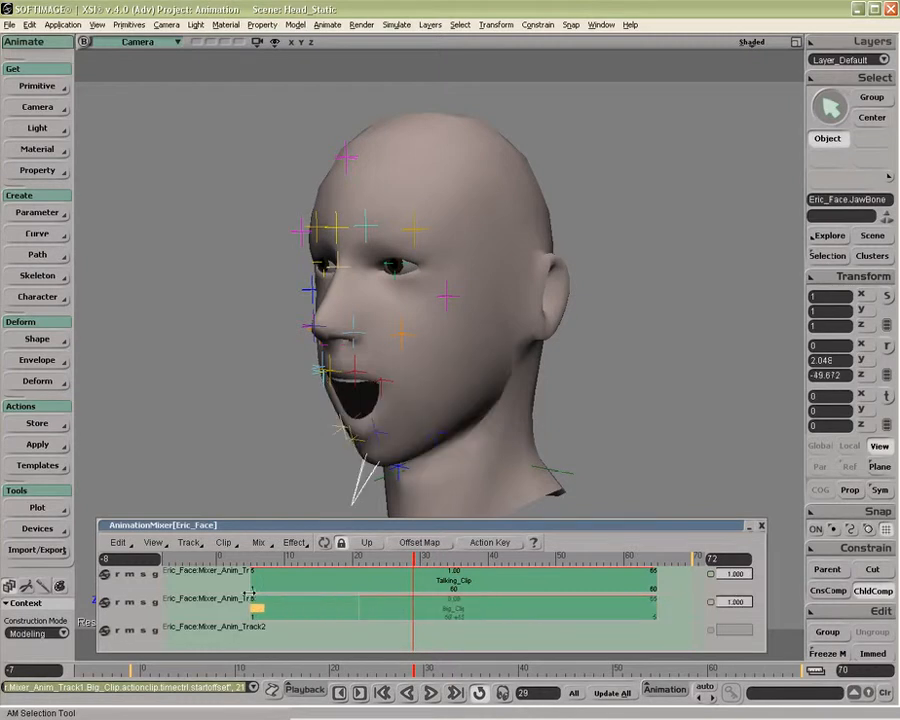
left_click_drag(281, 562, 447, 576)
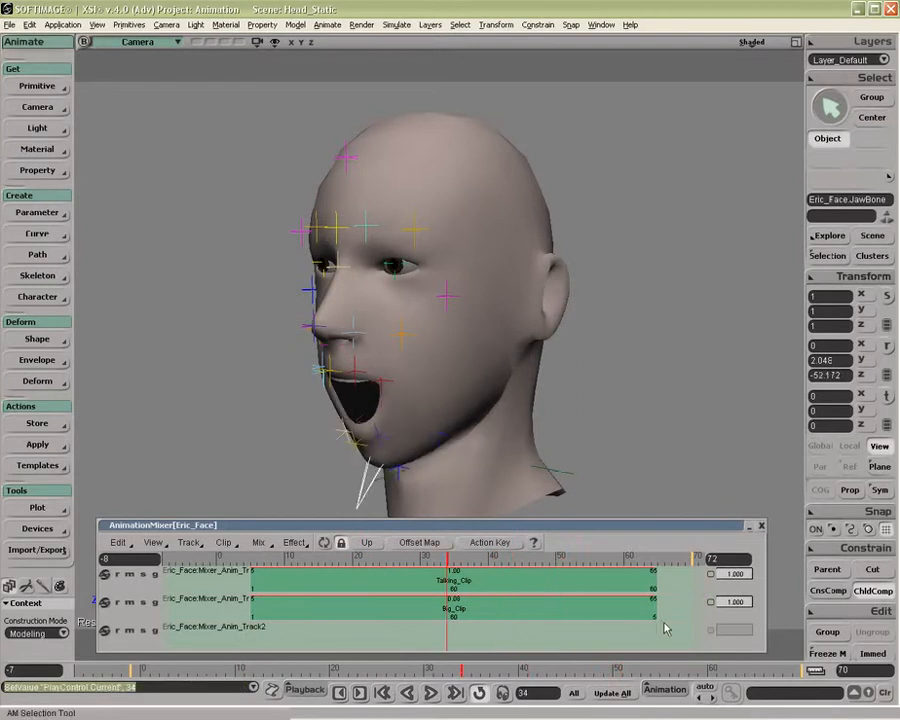
- Shorten the Big clip at both ends to span frames 24 to 52, and scrub near its start
left_click_drag(652, 608, 564, 608)
left_click_drag(256, 607, 388, 605)
left_click_drag(351, 556, 373, 559)
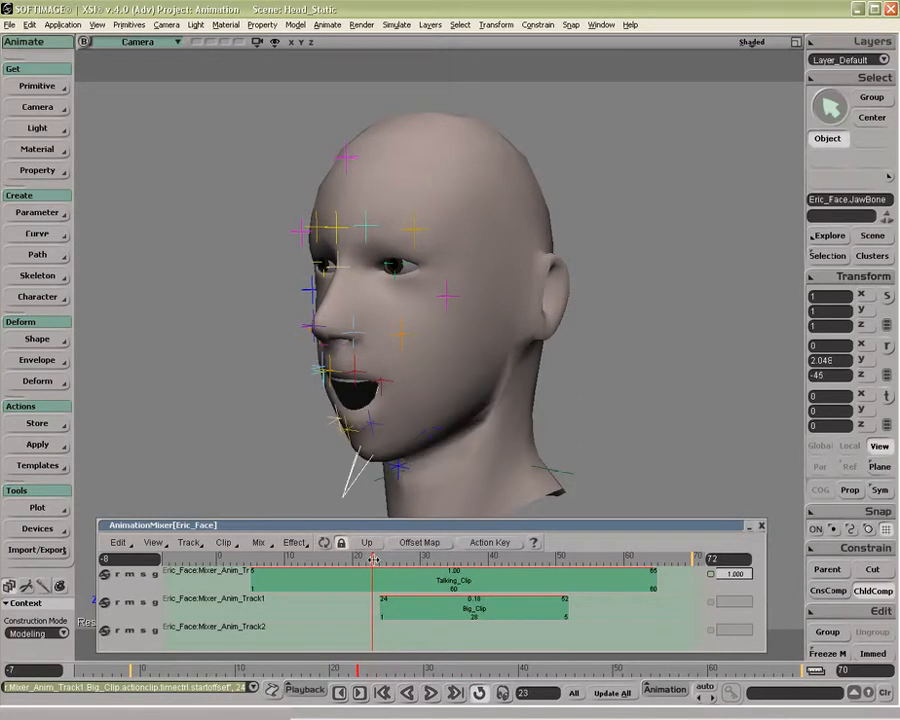
- Apply the Gaussian (0 -> 1 -> 0) preset weight to the Big clip and scrub through the blended jaw motion
right_click(455, 606)
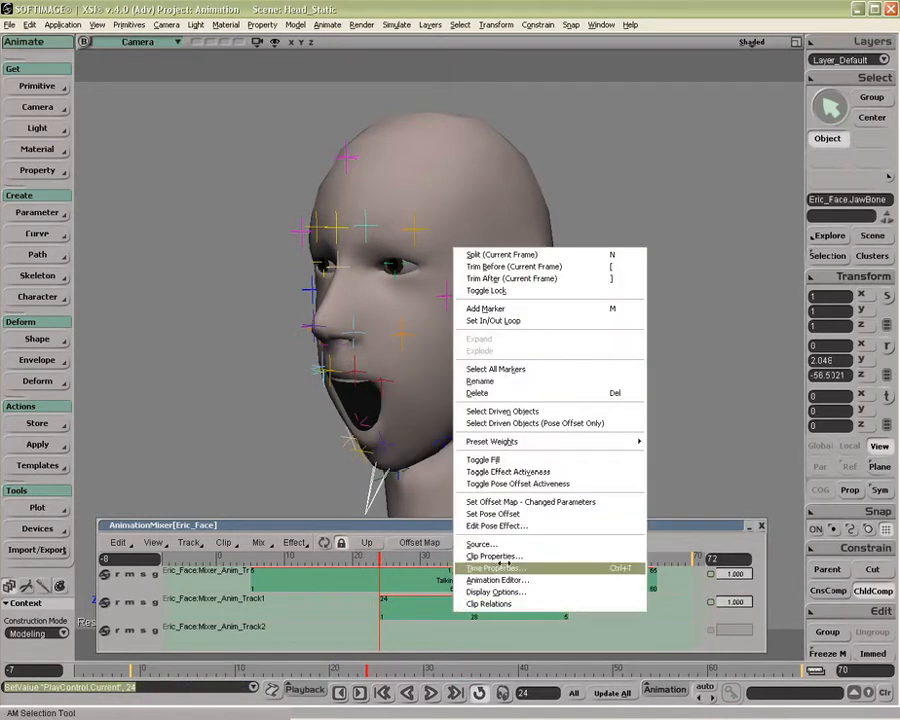
mouse_move(540, 441)
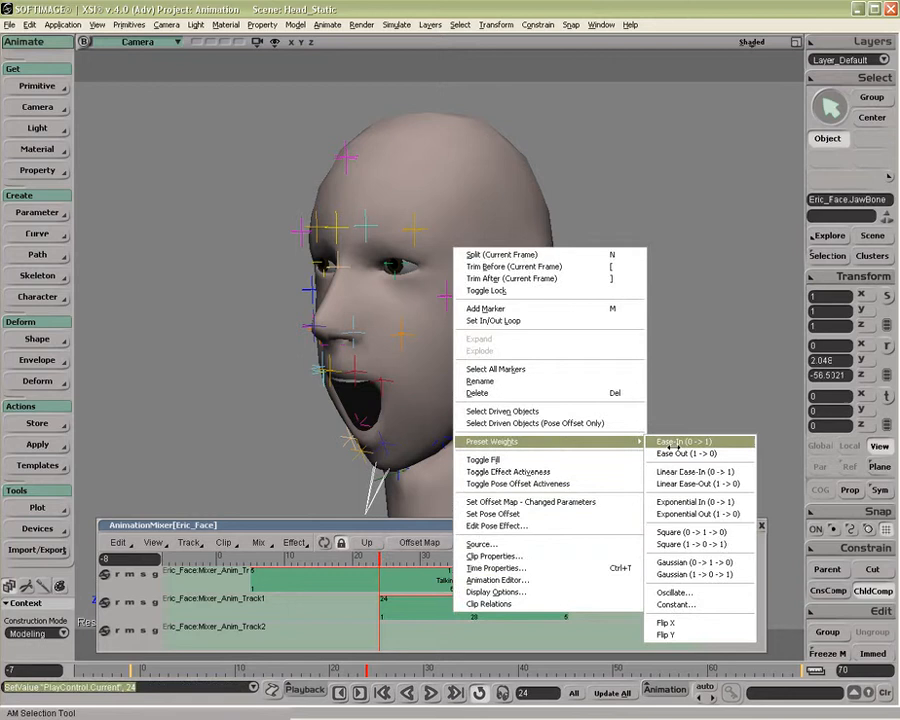
left_click(676, 563)
left_click_drag(402, 557, 597, 572)
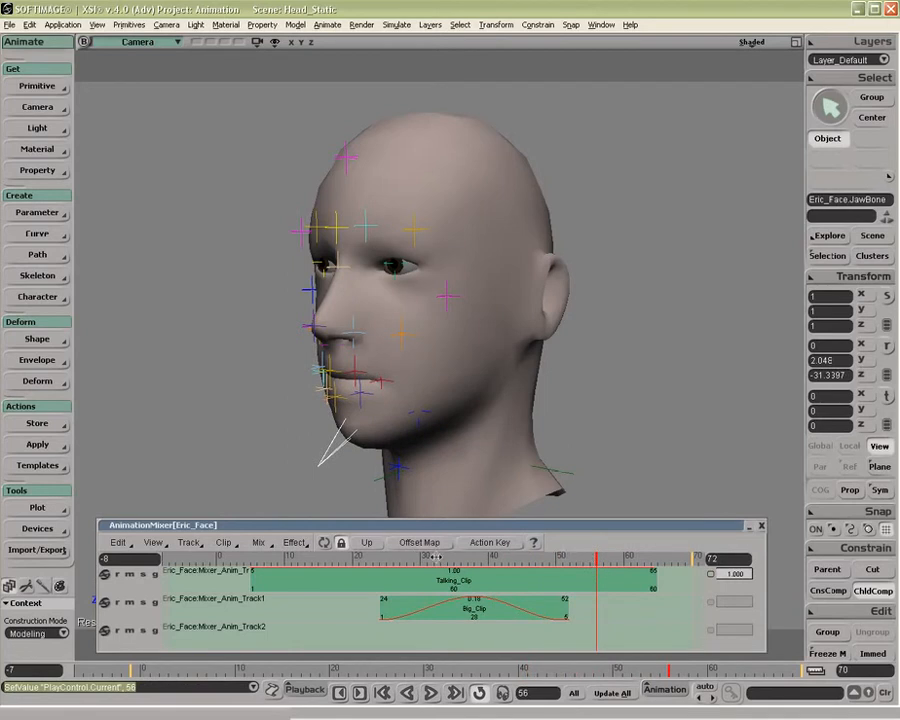
left_click_drag(440, 563, 441, 557)
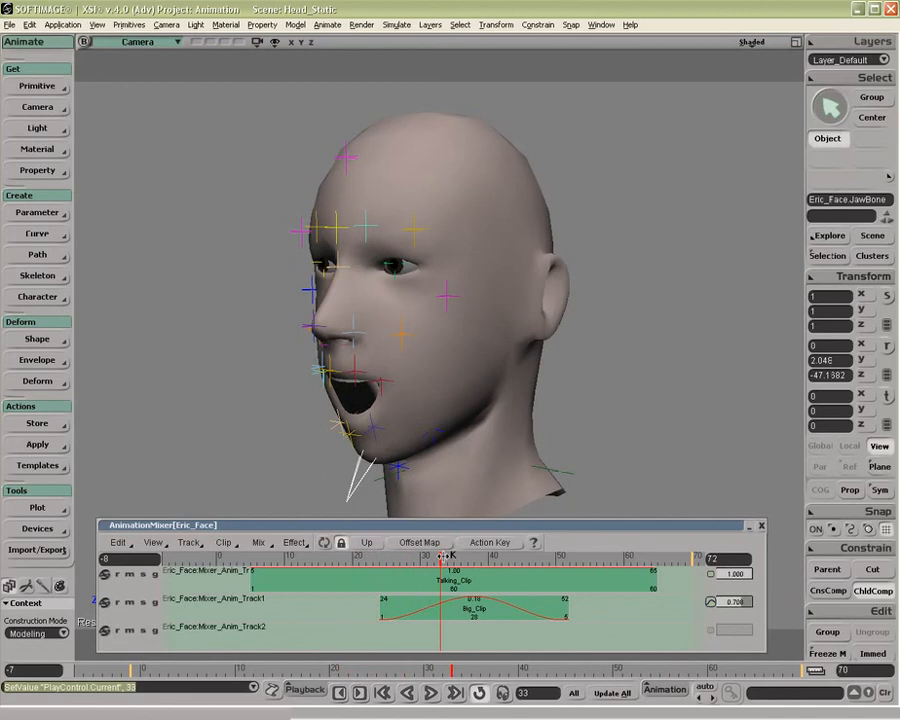